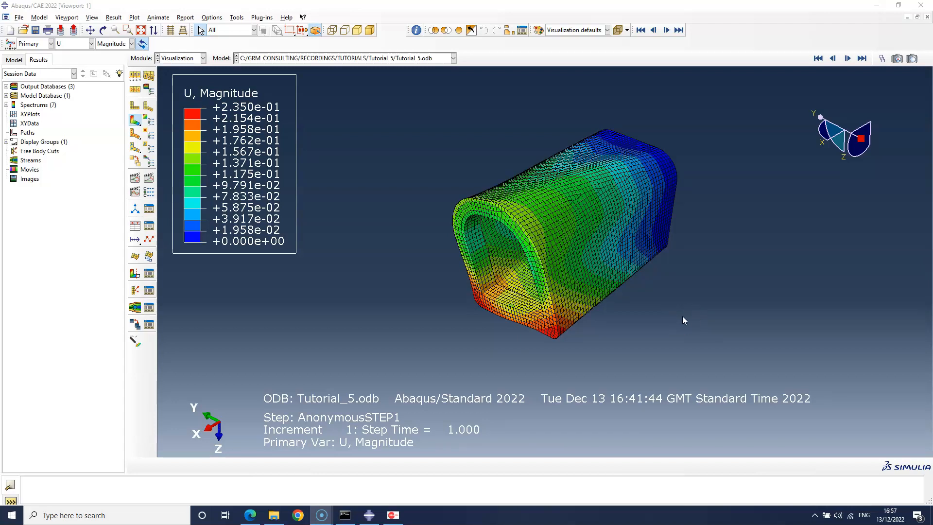
Switch to OptiAssist and load the Abaqus input file Tutorial_5.inp, clearing the existing setup
{"action": "left_click", "coordinate": [392, 517]}
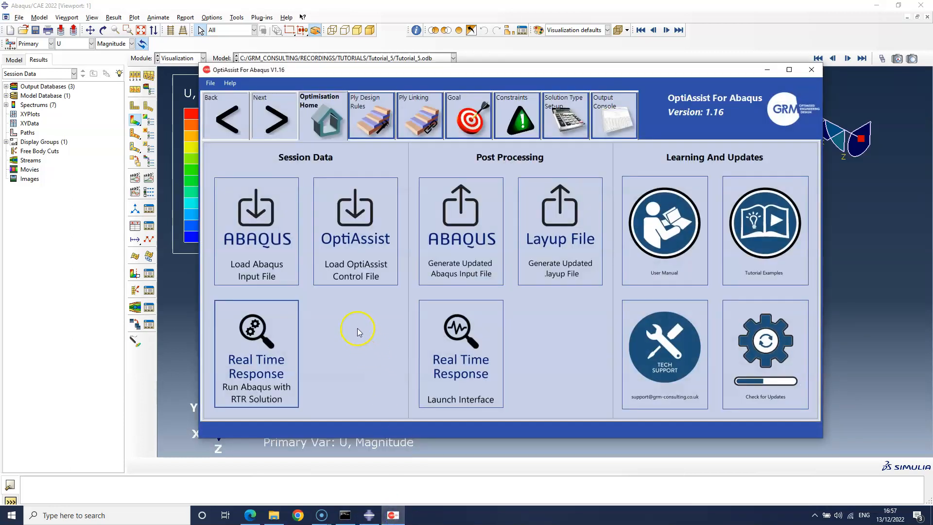
{"action": "left_click", "coordinate": [280, 248]}
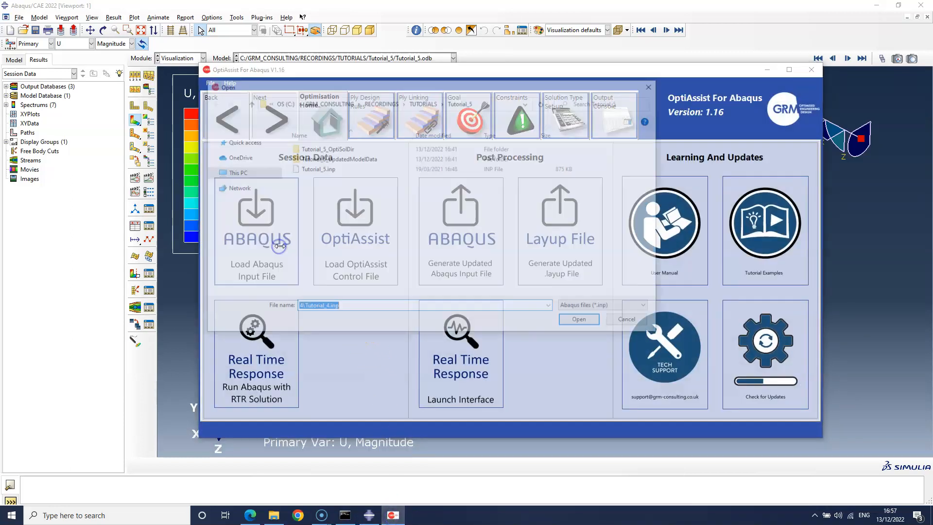
{"action": "left_click", "coordinate": [327, 168]}
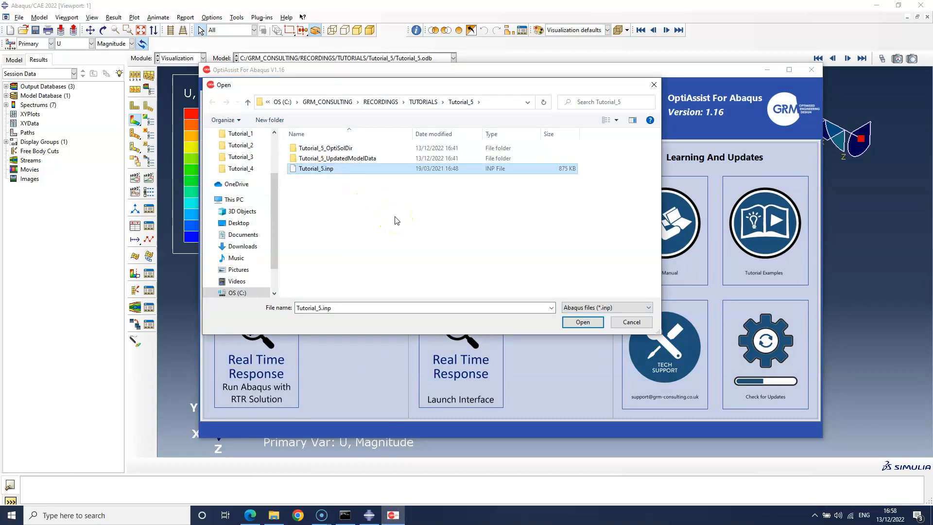
{"action": "left_click", "coordinate": [585, 323]}
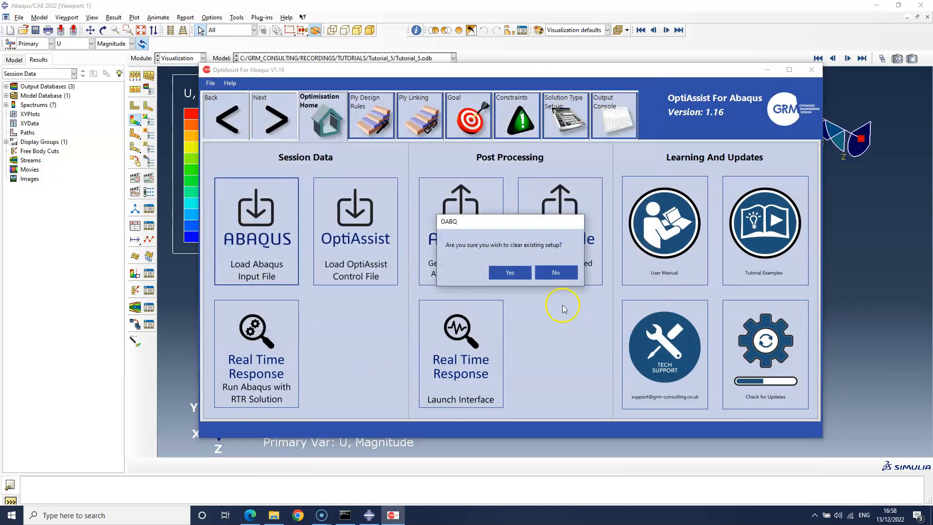
{"action": "left_click", "coordinate": [510, 273]}
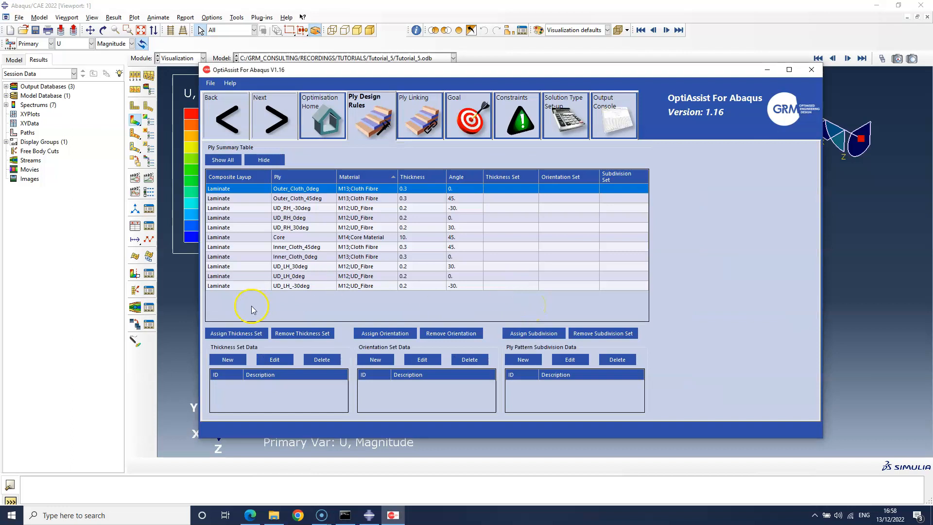
Create a thickness set described as UD Plies with a minimum of 0 and a maximum of 10 plies
{"action": "left_click", "coordinate": [227, 360]}
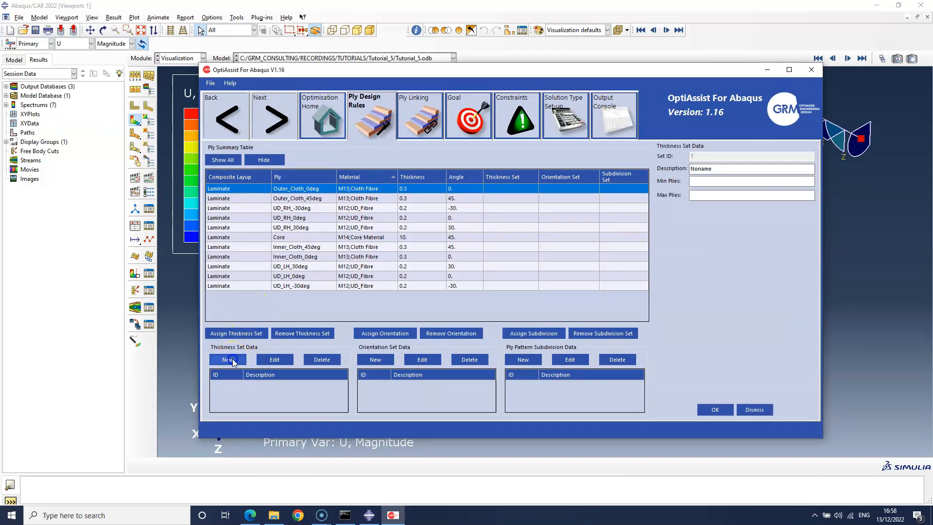
{"action": "double_click", "coordinate": [701, 169]}
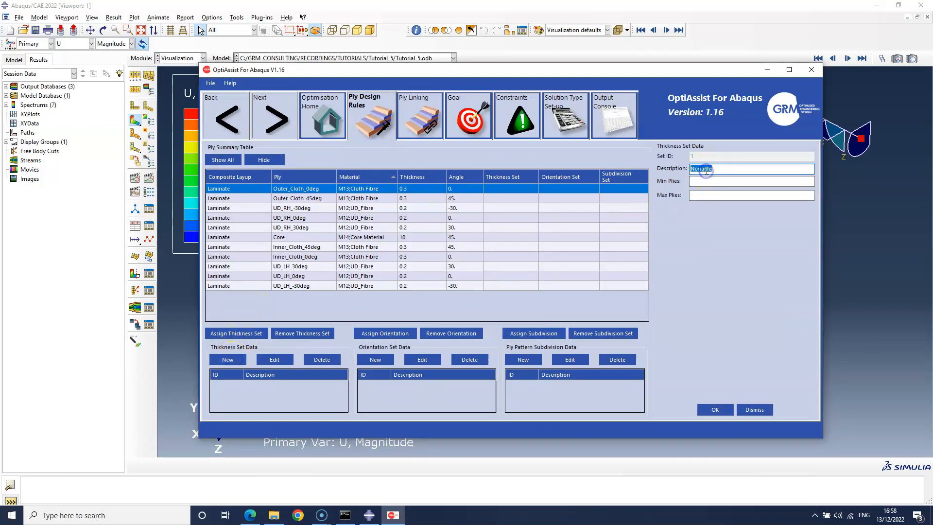
{"action": "type", "text": "UD Plies"}
{"action": "left_click", "coordinate": [711, 180]}
{"action": "type", "text": "0"}
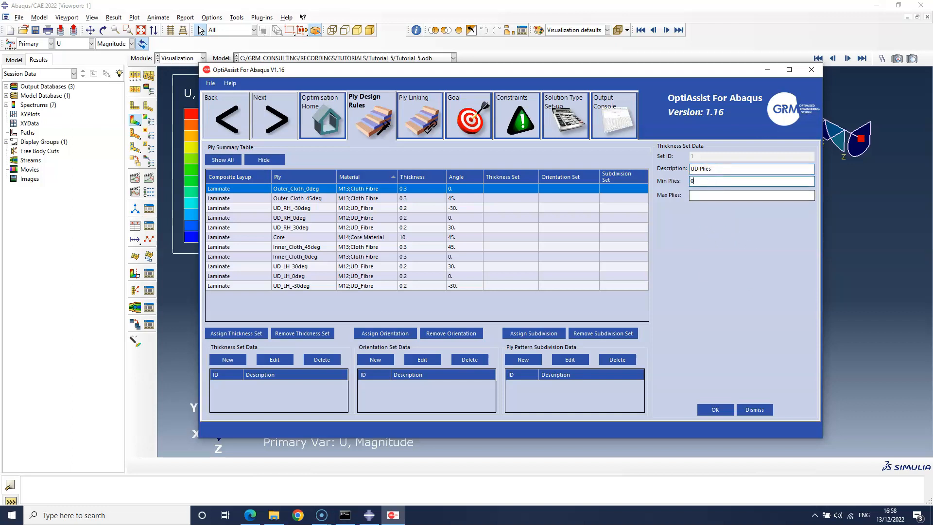
{"action": "key", "text": "Tab"}
{"action": "type", "text": "10"}
{"action": "left_click", "coordinate": [718, 410]}
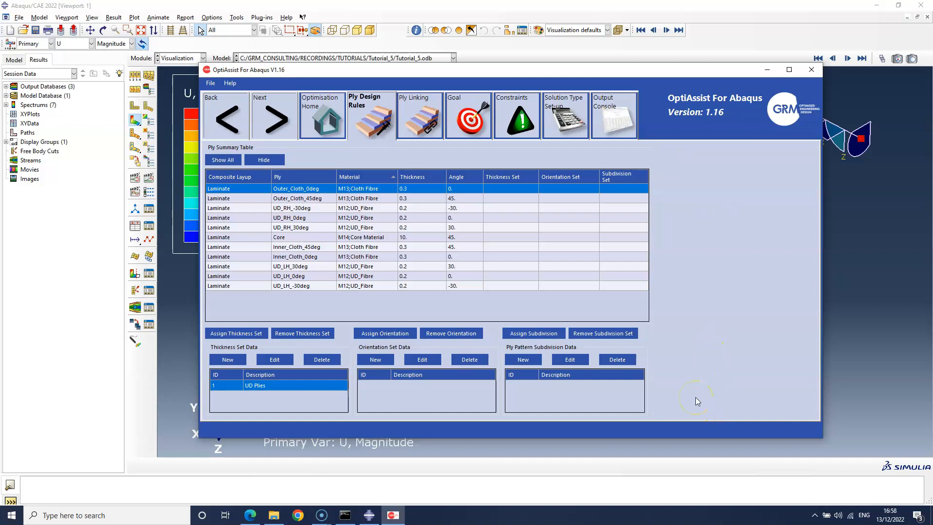
Sort the plies by material and assign the UD Plies thickness set to all six UD_Fibre plies
{"action": "left_click", "coordinate": [376, 178]}
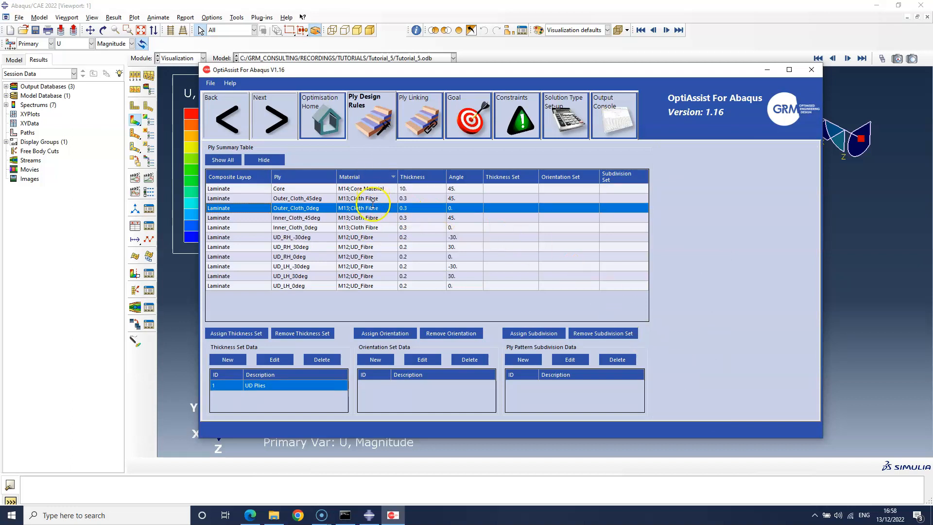
{"action": "left_click", "coordinate": [385, 237]}
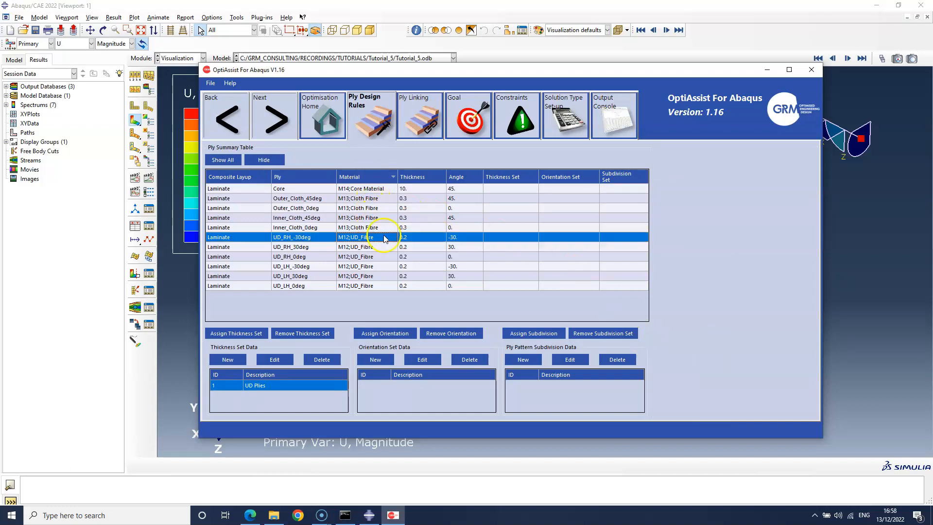
{"action": "left_click", "coordinate": [381, 287], "text": "shift"}
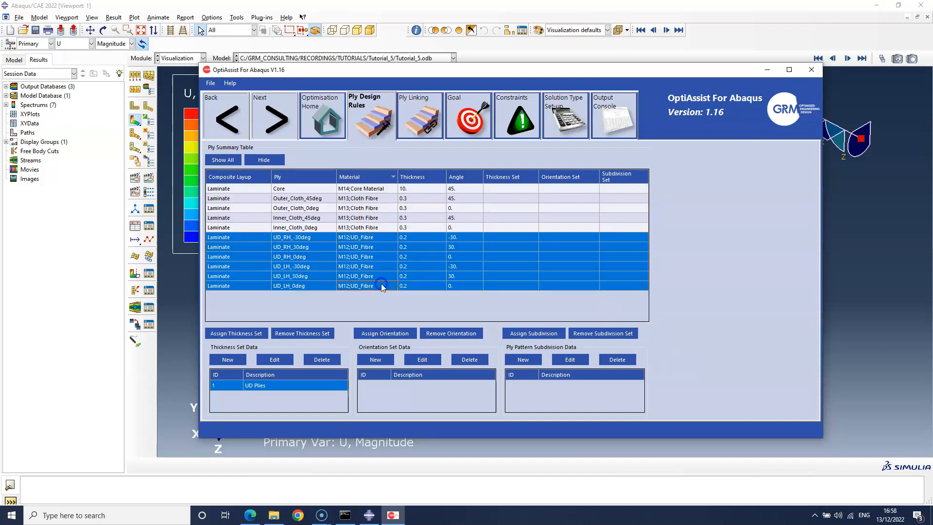
{"action": "left_click", "coordinate": [251, 335]}
Start a new ply pattern subdivision set described as UD Plies, with its first symmetry set to MZX: Mirror about XZ plane
{"action": "left_click", "coordinate": [523, 360]}
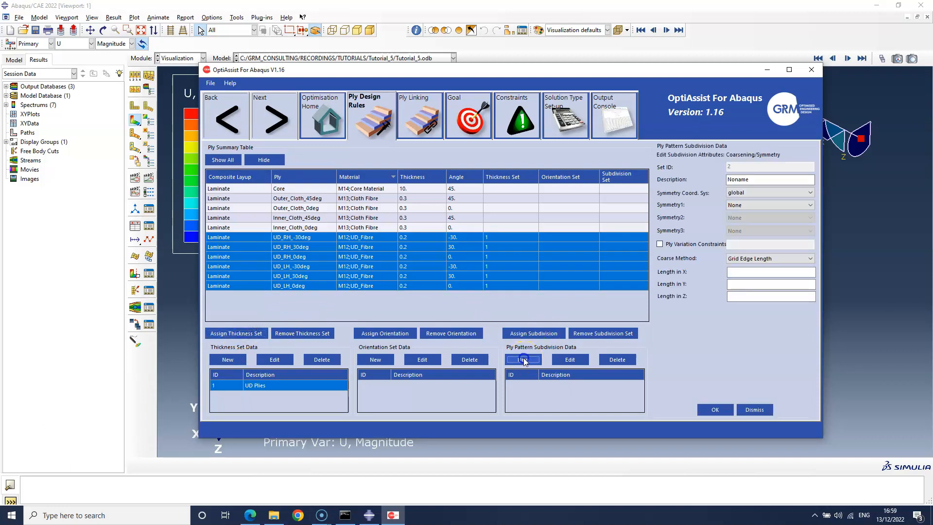
{"action": "left_click", "coordinate": [736, 179]}
{"action": "double_click", "coordinate": [737, 179]}
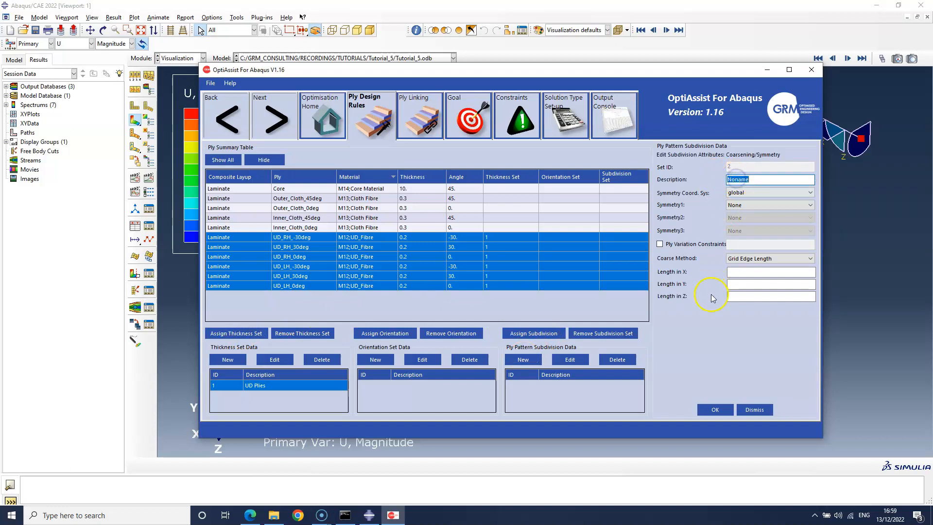
{"action": "type", "text": "UD Plies"}
{"action": "left_click", "coordinate": [742, 207]}
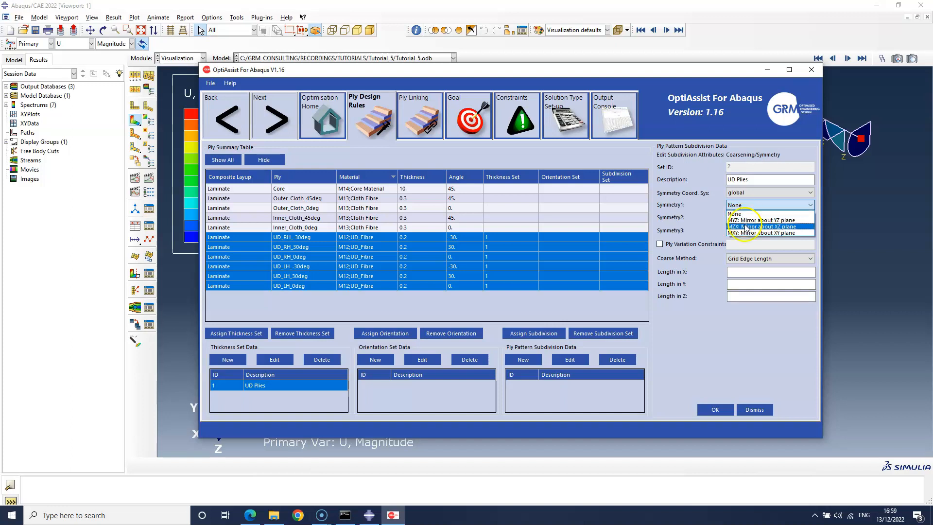
{"action": "left_click", "coordinate": [751, 227]}
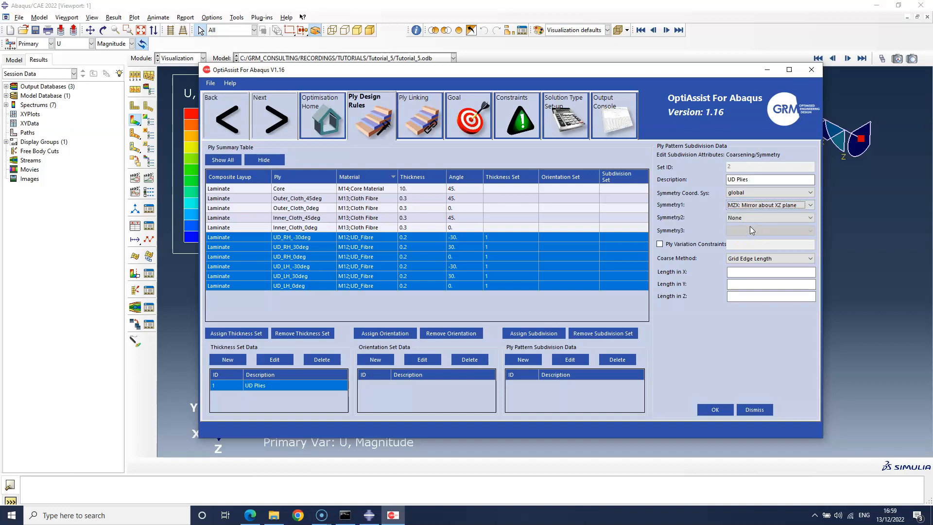
Set the subdivision's grid edge lengths to 30 in X, Y and Z, and assign the set to the six UD plies
{"action": "left_click", "coordinate": [749, 272]}
{"action": "type", "text": "3030"}
{"action": "key", "text": "Tab"}
{"action": "type", "text": "30"}
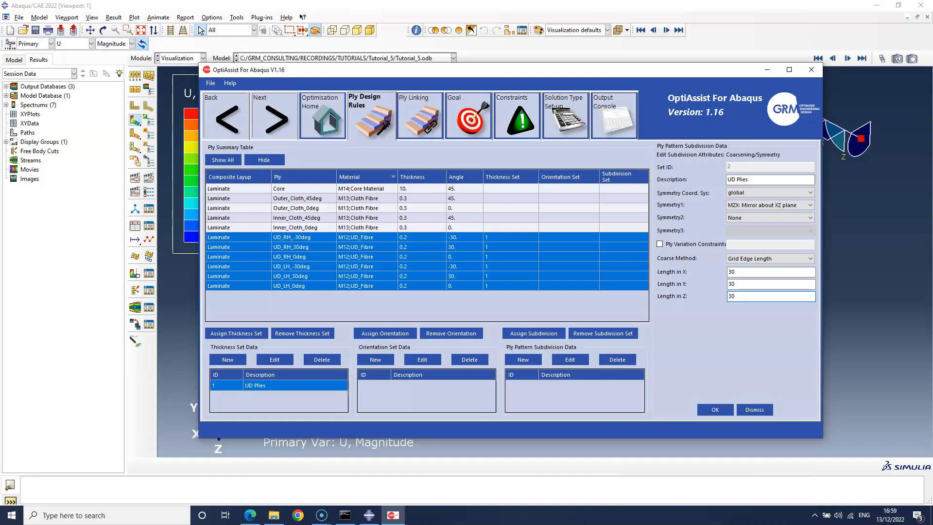
{"action": "left_click", "coordinate": [720, 411]}
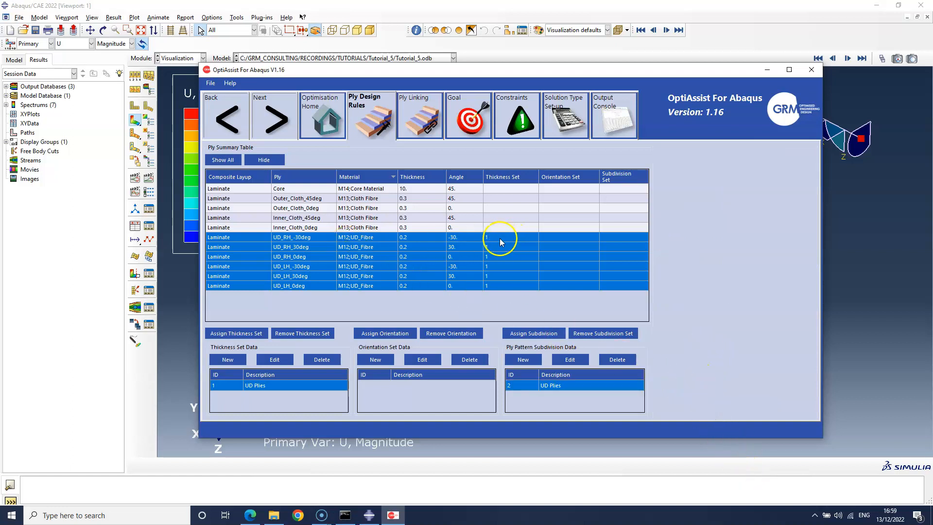
{"action": "left_click", "coordinate": [537, 334]}
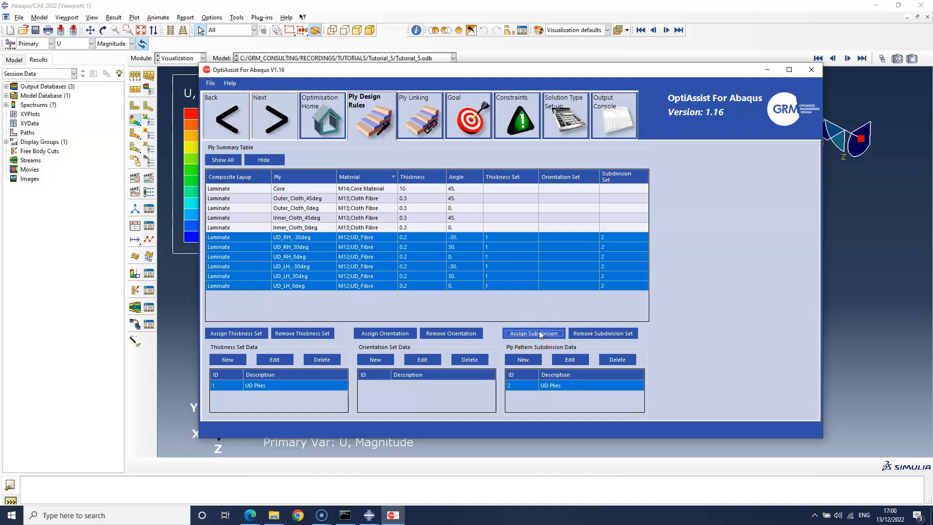
Add a ply symmetry link between UD_RH_-30deg and UD_LH_30deg in Ply Linking
{"action": "left_click", "coordinate": [275, 123]}
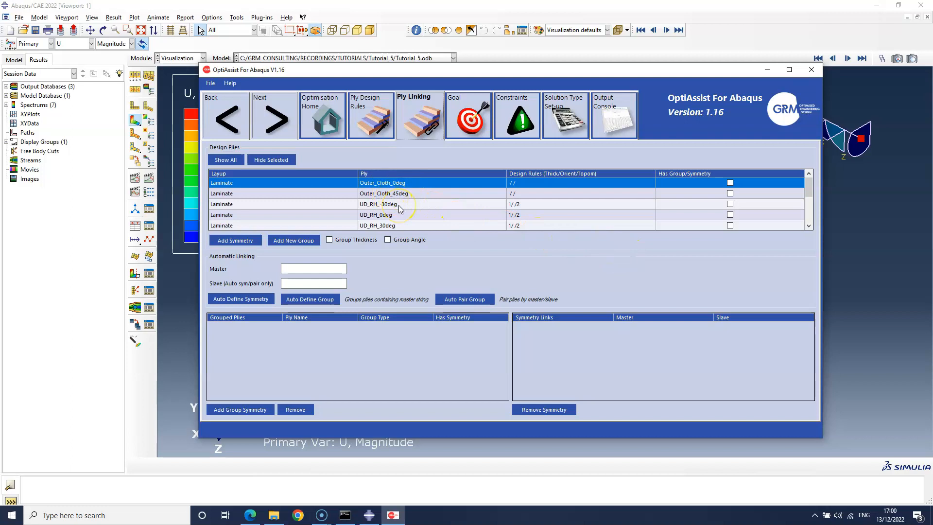
{"action": "scroll", "coordinate": [398, 205], "scroll_direction": "down", "scroll_amount": 3}
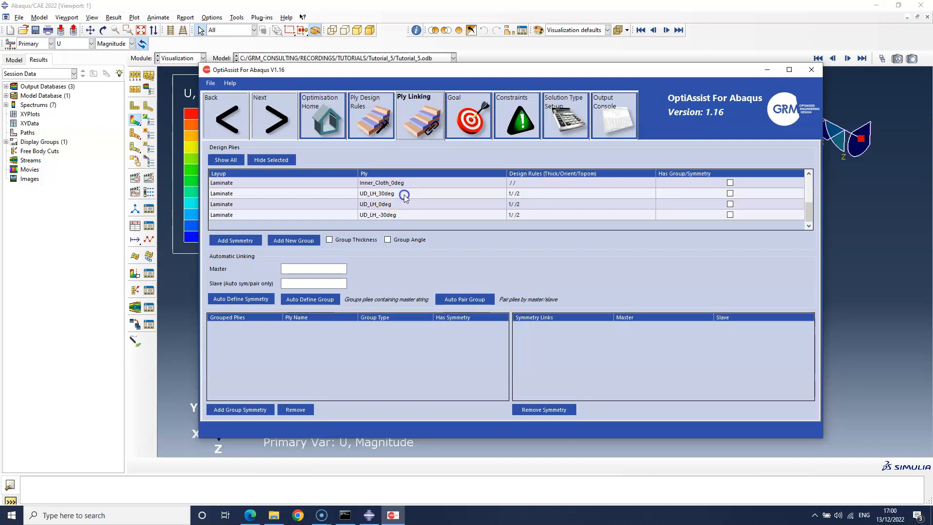
{"action": "left_click", "coordinate": [405, 195]}
{"action": "scroll", "coordinate": [408, 199], "scroll_direction": "up", "scroll_amount": 2}
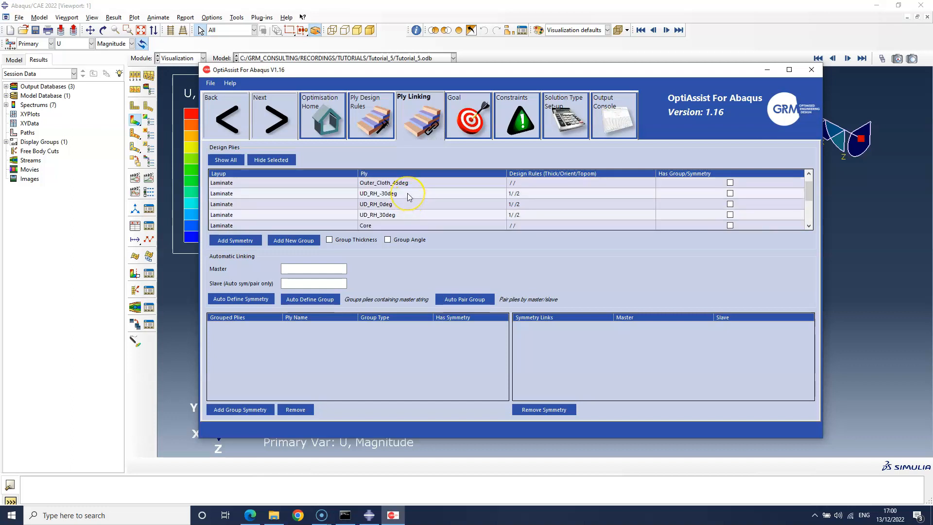
{"action": "left_click", "coordinate": [407, 194]}
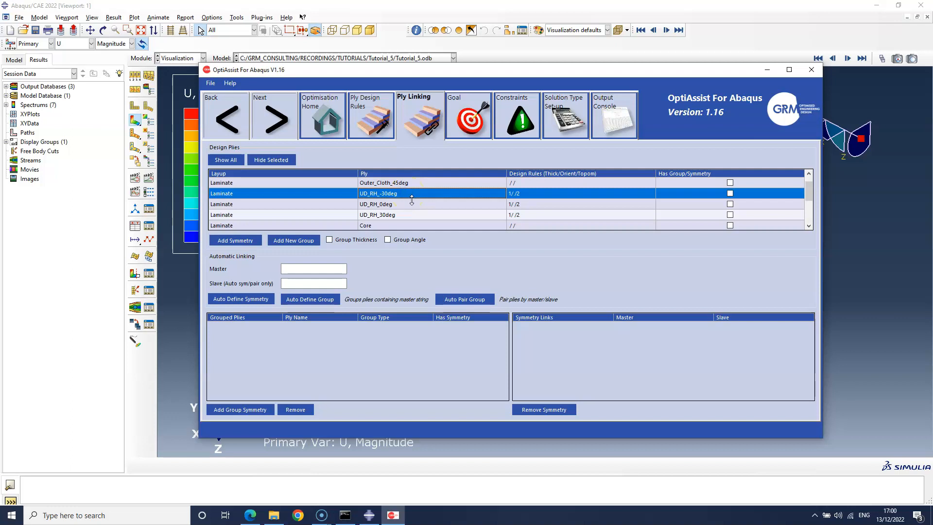
{"action": "scroll", "coordinate": [412, 201], "scroll_direction": "down", "scroll_amount": 1}
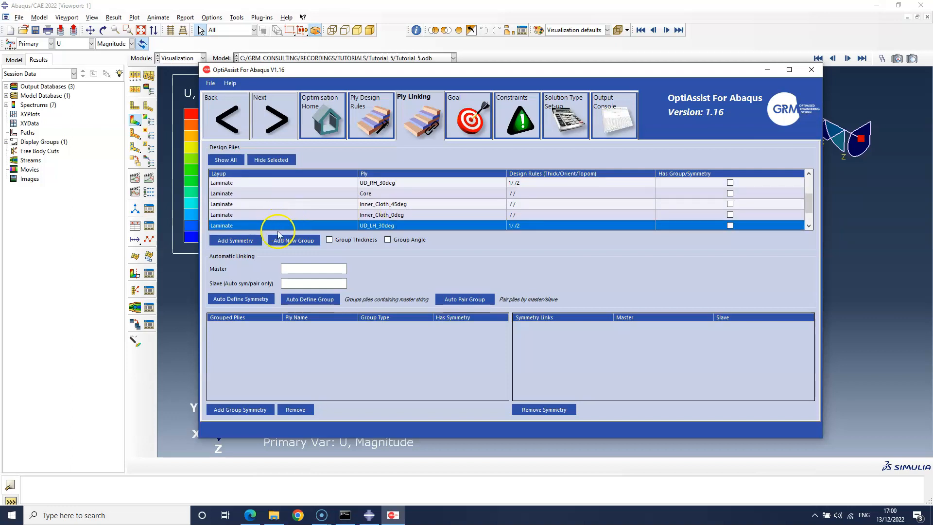
{"action": "left_click", "coordinate": [246, 240]}
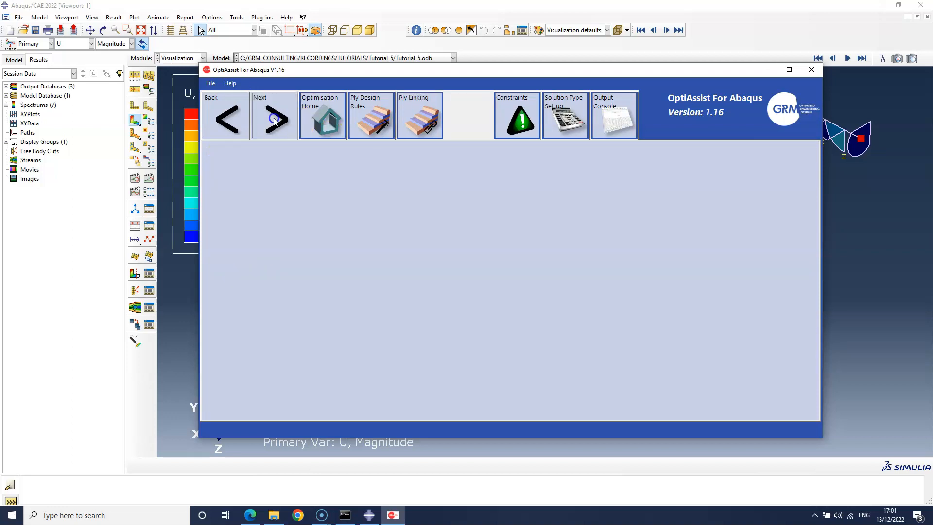
Set the optimisation objective to Maximise Stiffness with a target mass of 2.2e-3
{"action": "left_click", "coordinate": [329, 151]}
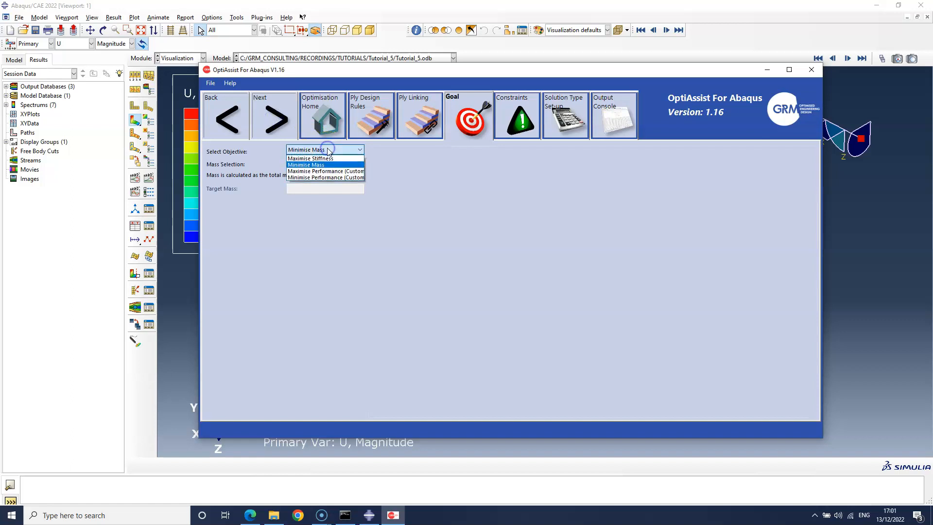
{"action": "left_click", "coordinate": [328, 161]}
{"action": "left_click", "coordinate": [337, 187]}
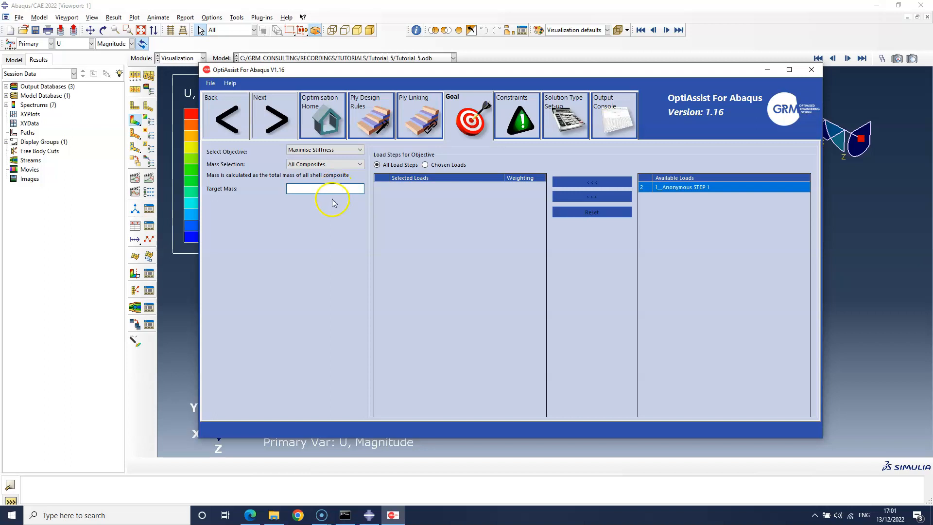
{"action": "type", "text": "2.2e-3"}
Submit the continuous optimisation for Abaqus 2022 with removal of the existing folder enabled
{"action": "left_click", "coordinate": [283, 127]}
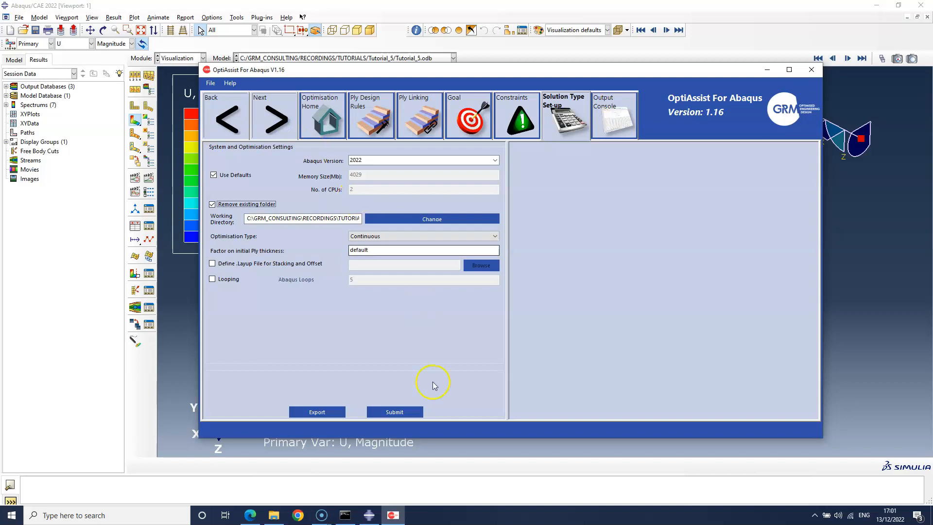
{"action": "left_click", "coordinate": [417, 412]}
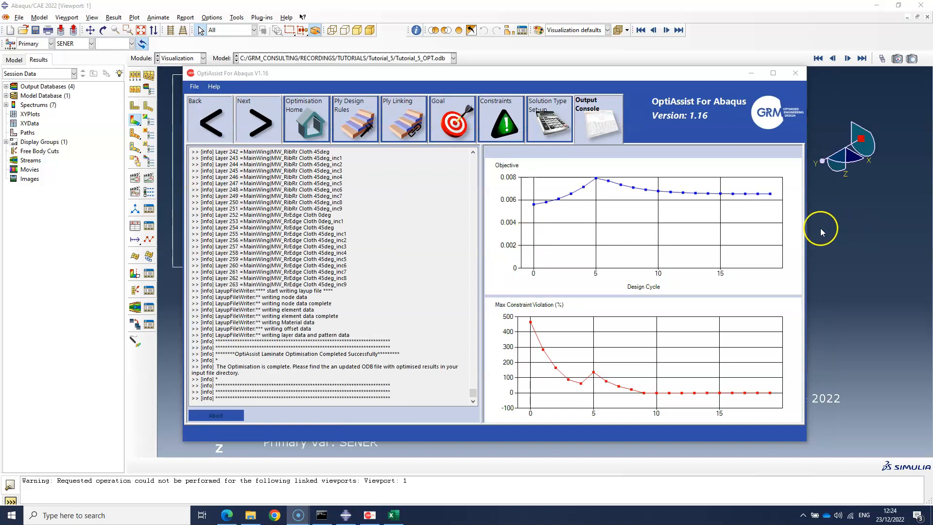
Return to Abaqus/CAE and plot the OptiAssist Composite Number Of Plies result for ply UD_LH_30deg
{"action": "left_click", "coordinate": [752, 73]}
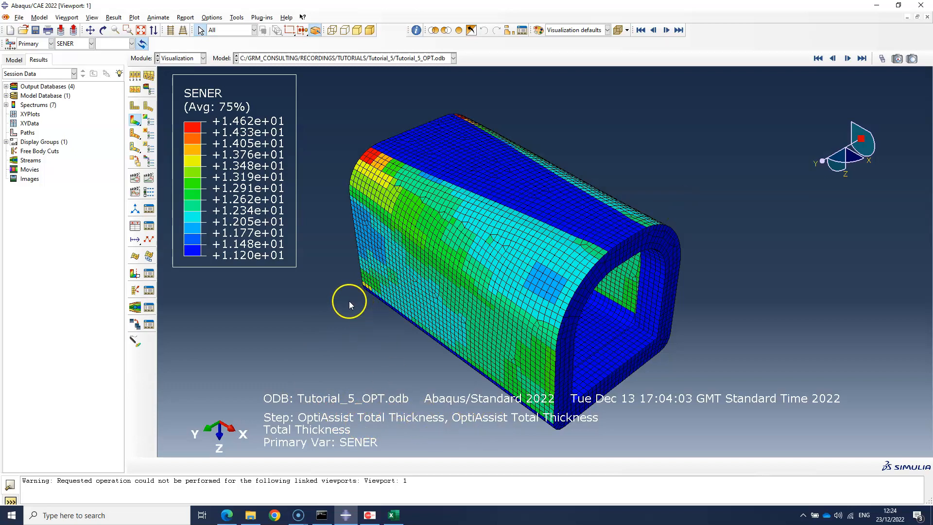
{"action": "left_click", "coordinate": [132, 18]}
{"action": "left_click", "coordinate": [128, 28]}
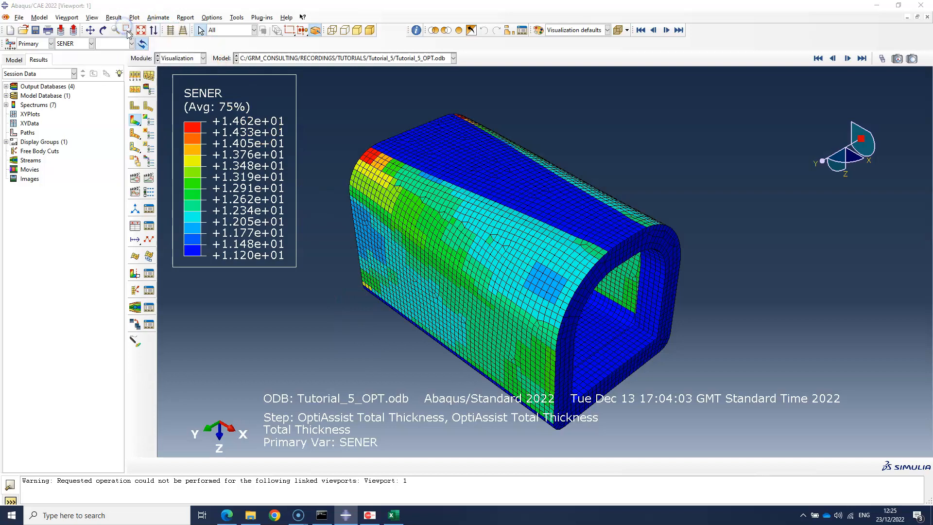
{"action": "left_click", "coordinate": [803, 117]}
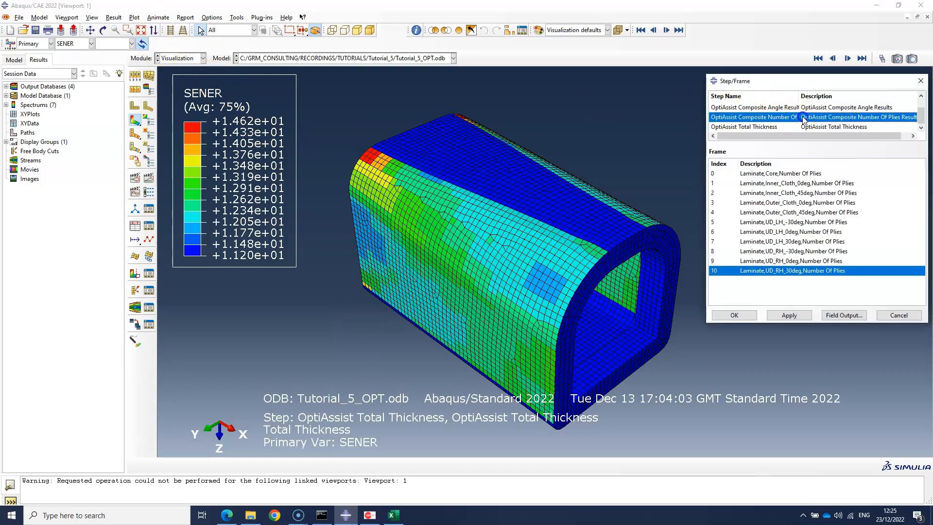
{"action": "left_click", "coordinate": [793, 241]}
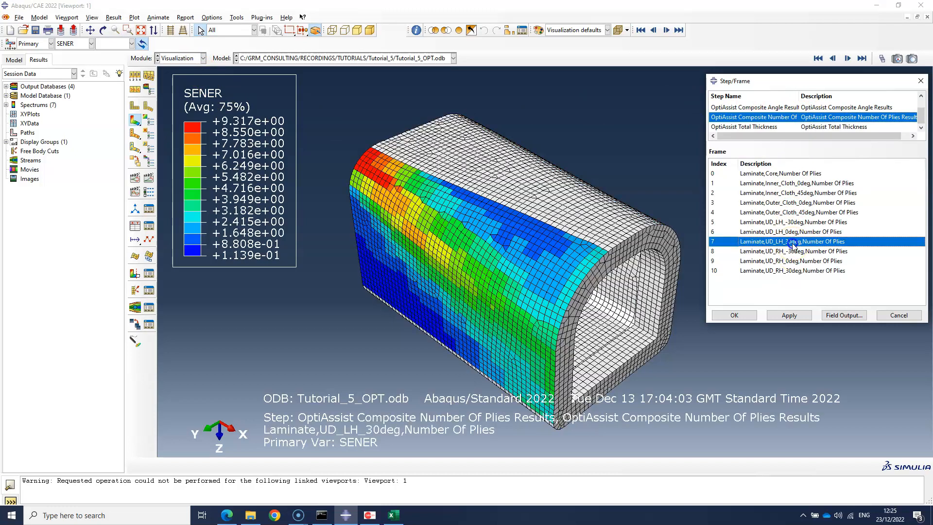
Plot the number of plies for UD_RH_30deg and examine its distribution on the opposite side of the part
{"action": "left_click", "coordinate": [802, 272]}
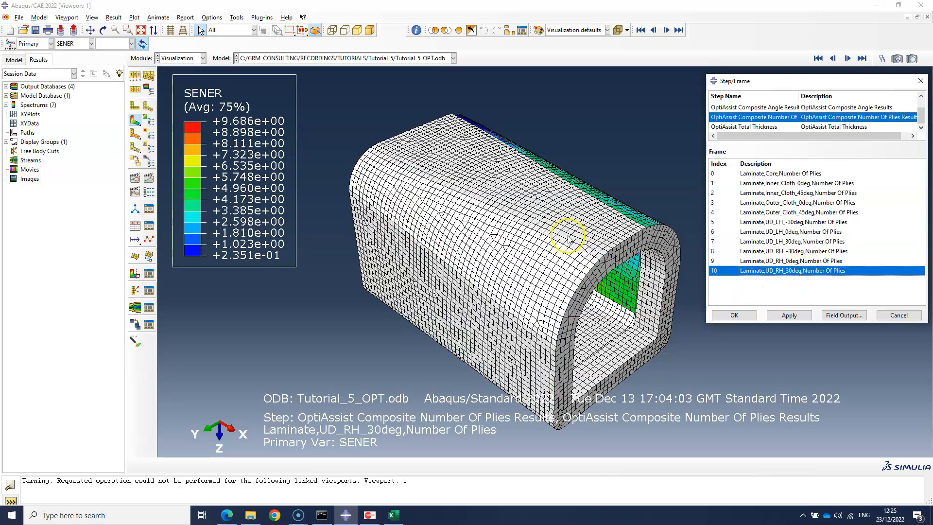
{"action": "left_click_drag", "start_coordinate": [811, 81], "coordinate": [814, 207]}
{"action": "left_click_drag", "start_coordinate": [848, 163], "coordinate": [815, 142]}
{"action": "left_click_drag", "start_coordinate": [830, 205], "coordinate": [837, 115]}
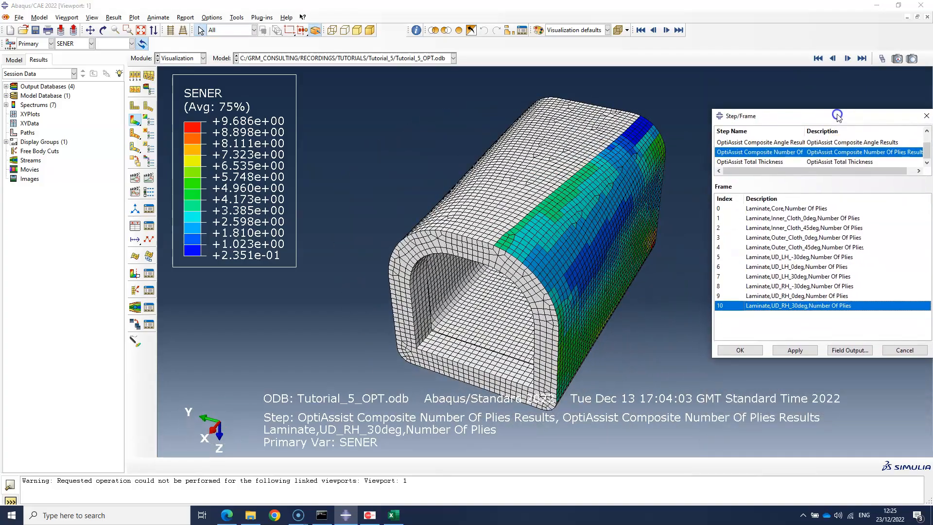
Switch to Excel, locate PlyFactMap0.csv in the Tutorial_5 folder, and examine its Discrete Result chart and source data
{"action": "left_click", "coordinate": [395, 515]}
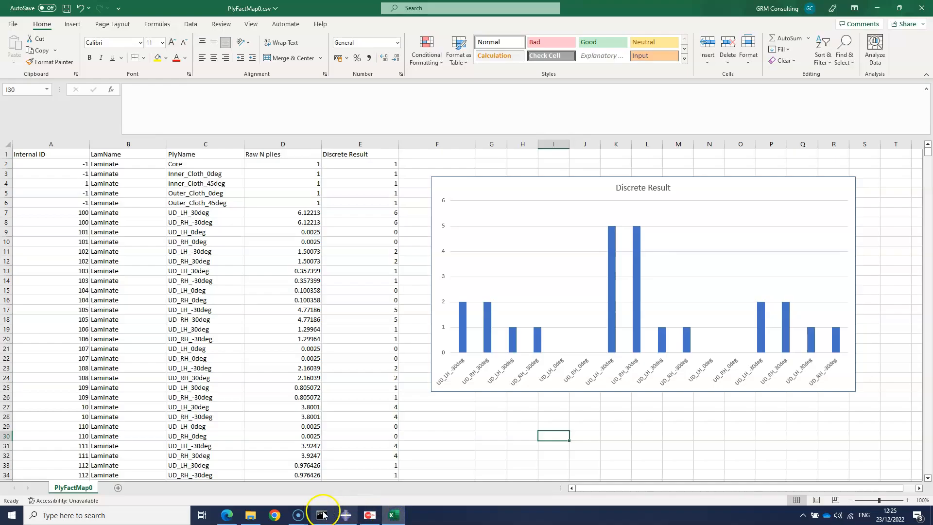
{"action": "left_click", "coordinate": [250, 516]}
{"action": "left_click", "coordinate": [415, 272]}
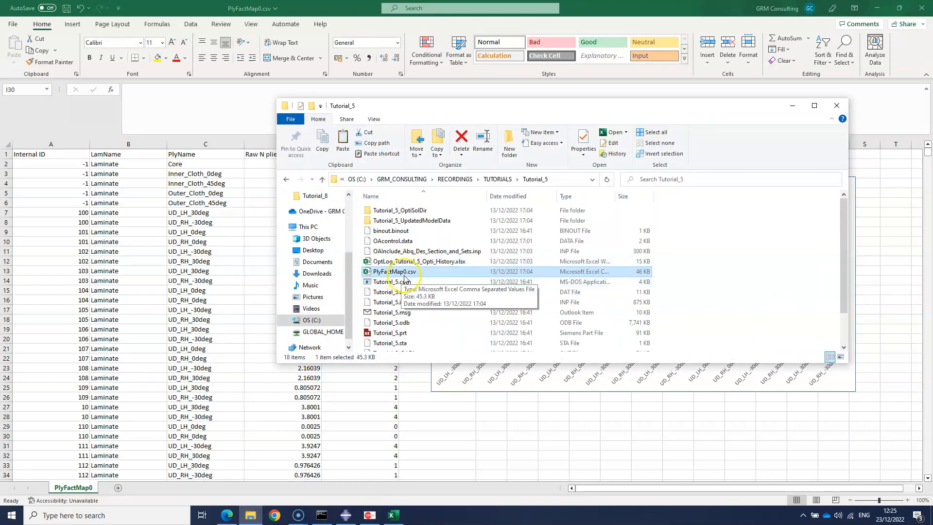
{"action": "left_click", "coordinate": [793, 108]}
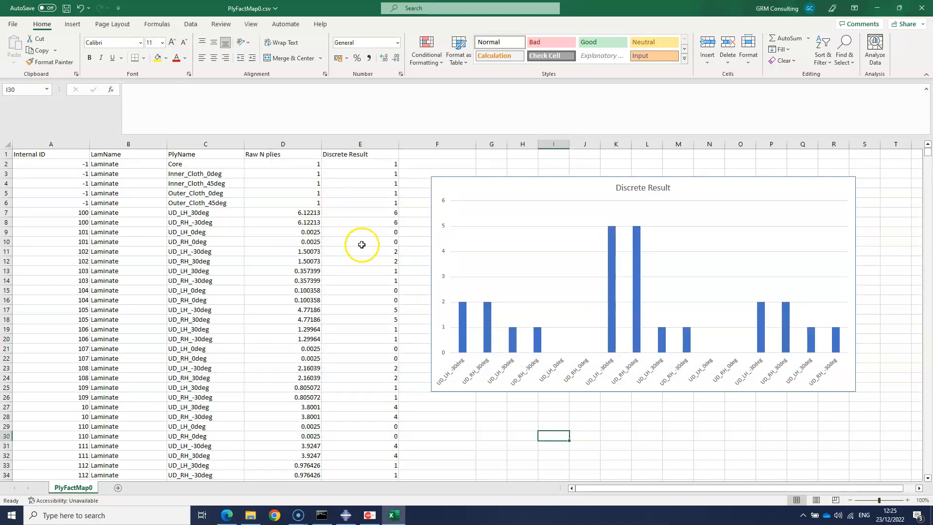
{"action": "left_click", "coordinate": [504, 192]}
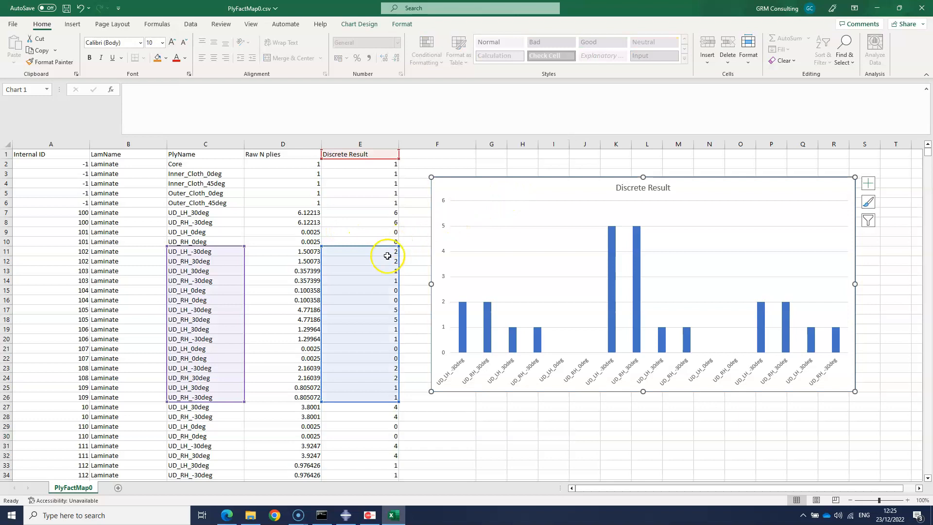